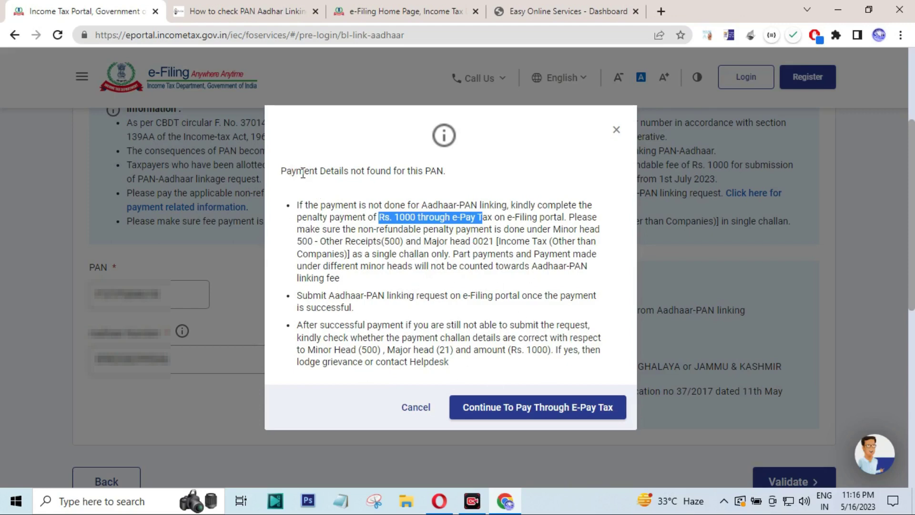
Read the payment message for the entered PAN and briefly consult the article on checking PAN Aadhaar linking payment status.
left_click_drag(281, 172, 446, 173)
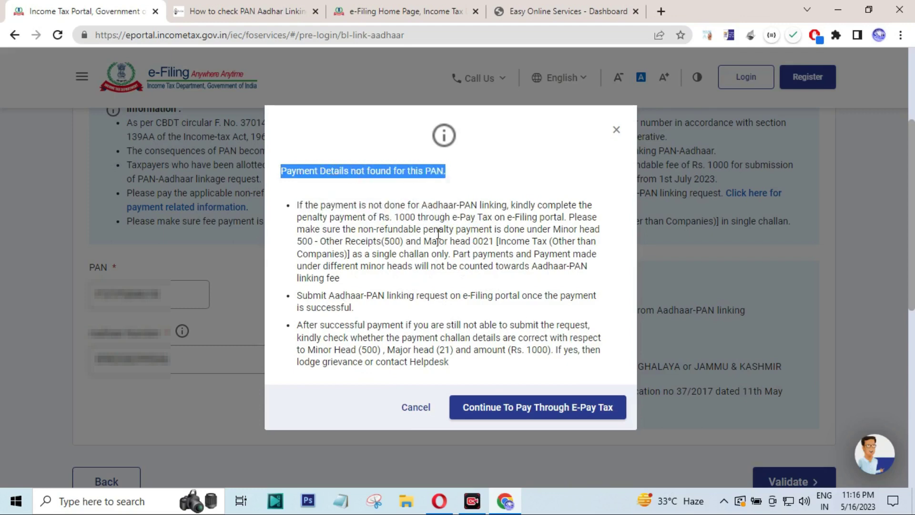
left_click(438, 234)
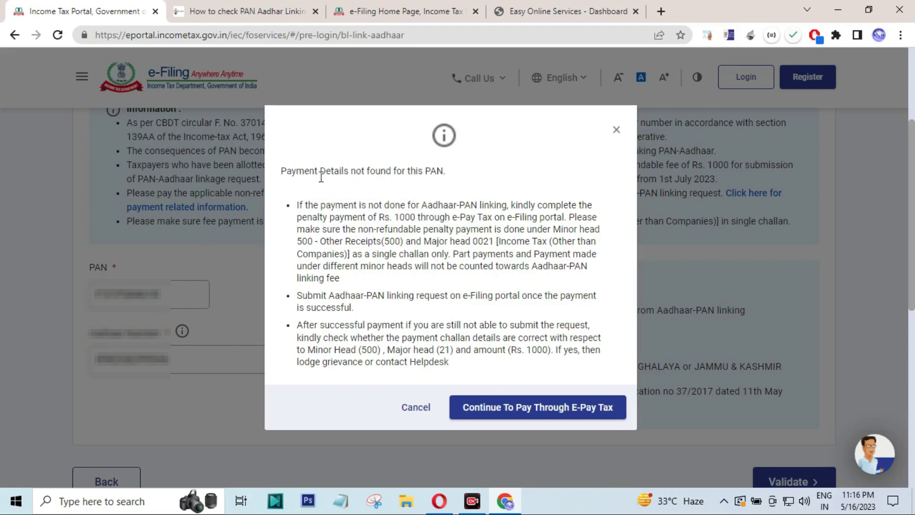
left_click_drag(314, 171, 340, 172)
left_click_drag(400, 172, 451, 176)
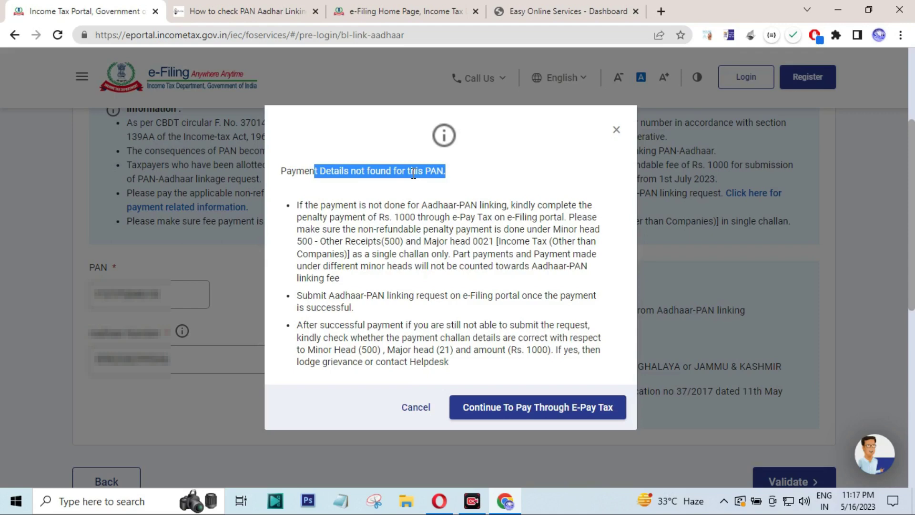
left_click(449, 213)
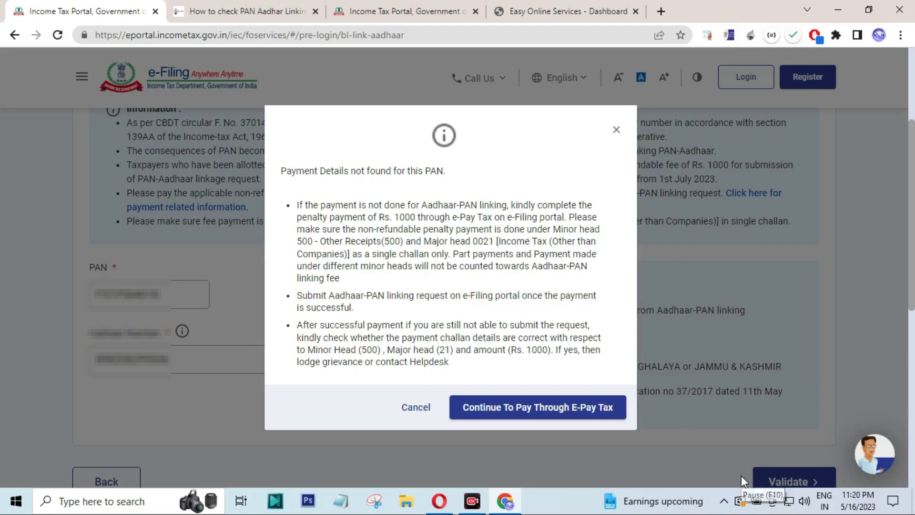
key("ctrl+Tab")
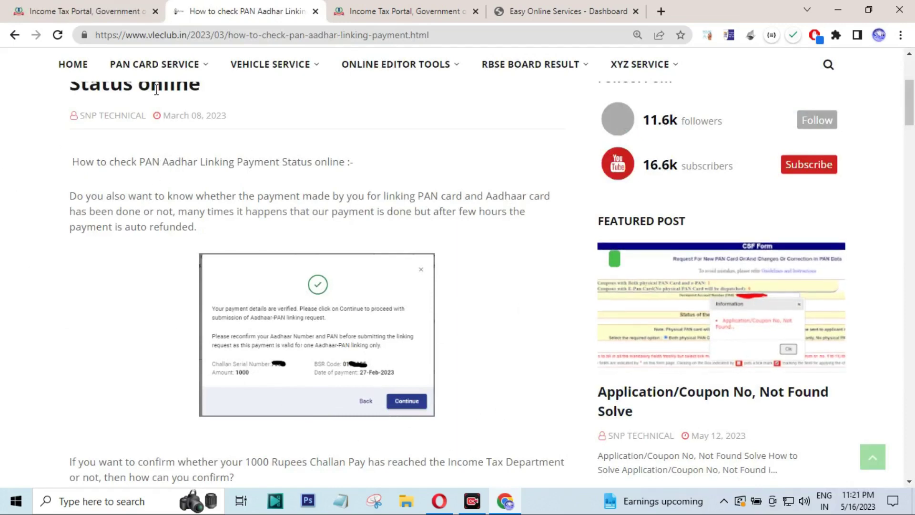
left_click(119, 11)
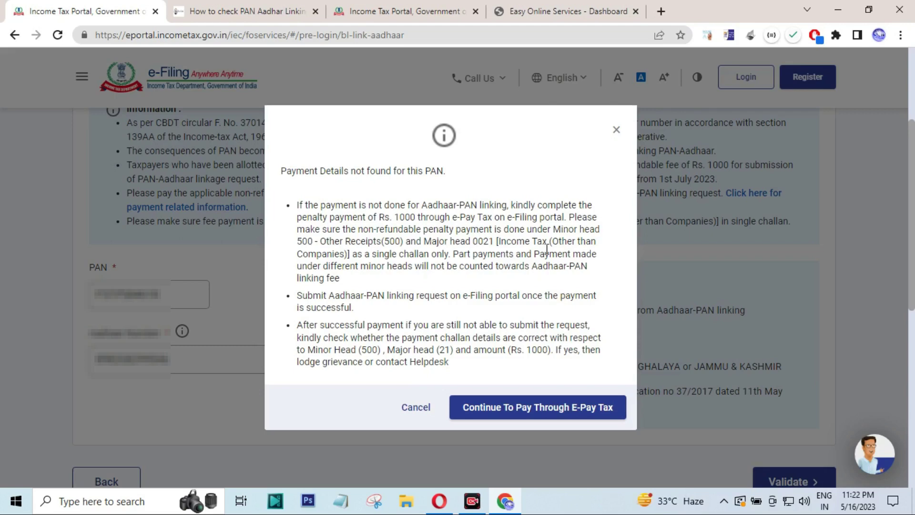
Examine the Link Aadhaar page's instruction on the minor and major heads required for the fee payment.
left_click(372, 7)
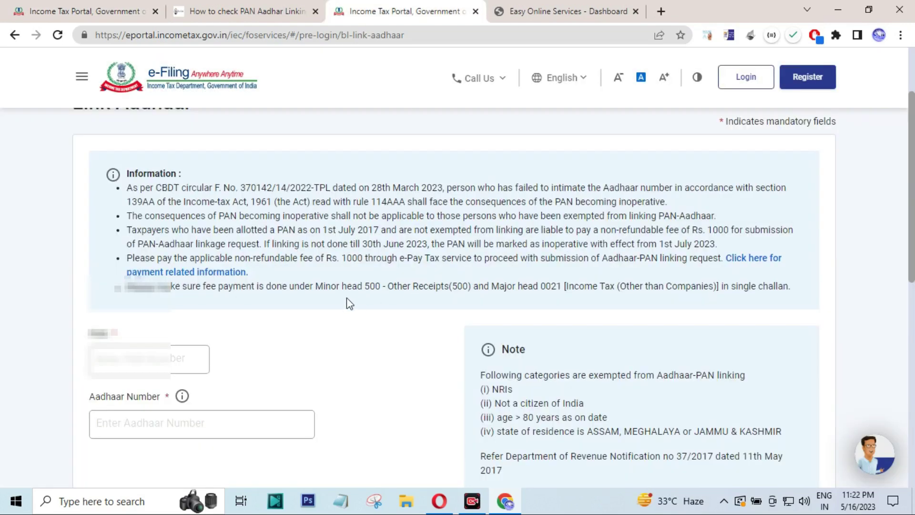
left_click_drag(325, 285, 453, 285)
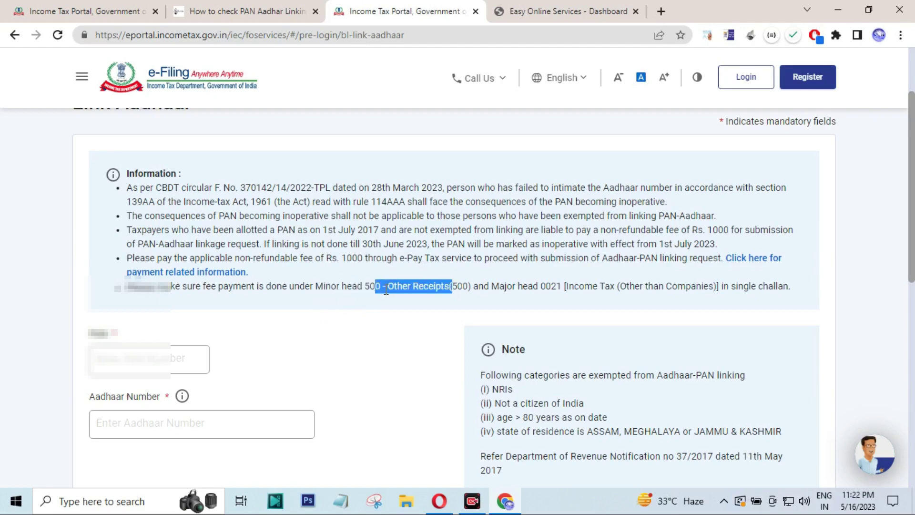
left_click_drag(385, 285, 471, 285)
left_click_drag(539, 286, 438, 282)
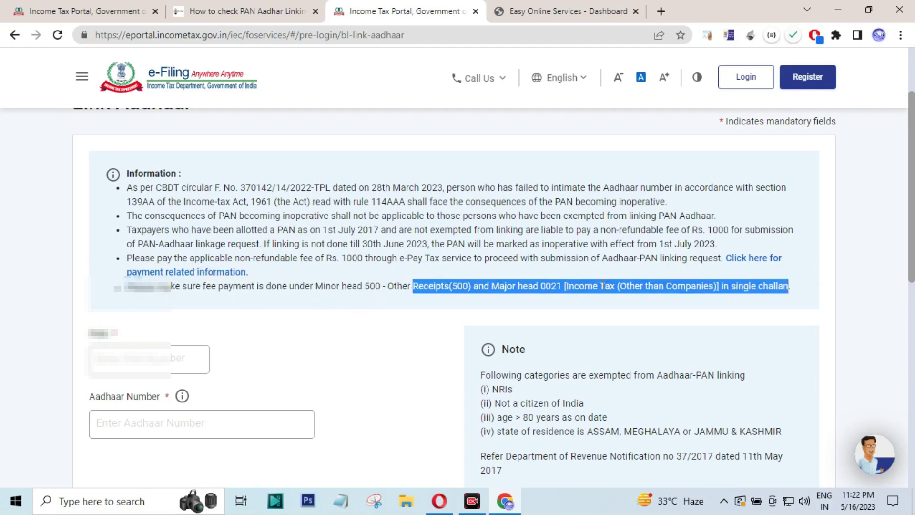
left_click_drag(566, 286, 689, 290)
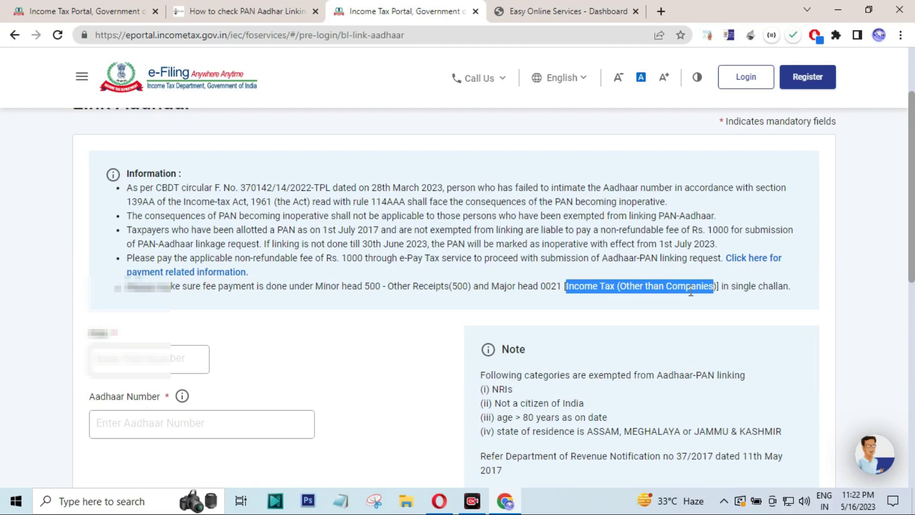
Go to the e-Filing portal's home page and open a fresh Link Aadhaar form.
left_click(19, 7)
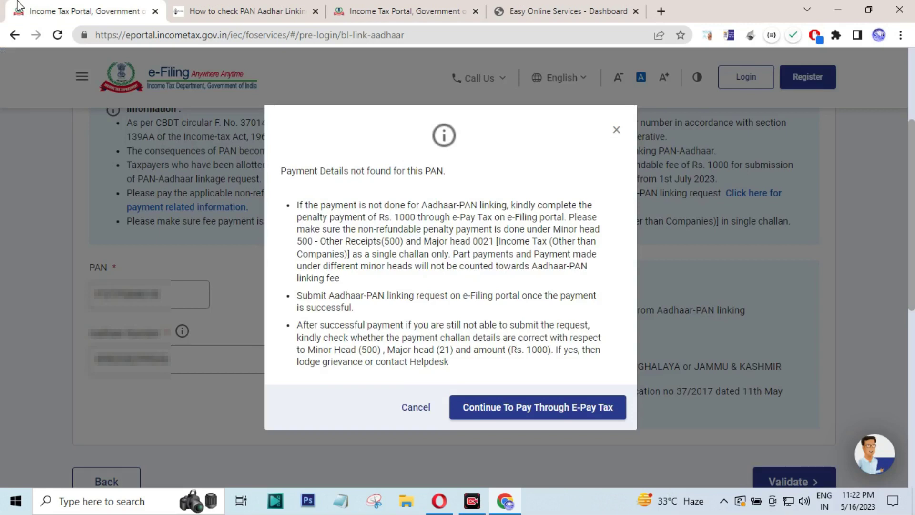
left_click(358, 8)
scroll(210, 205, "up", 3)
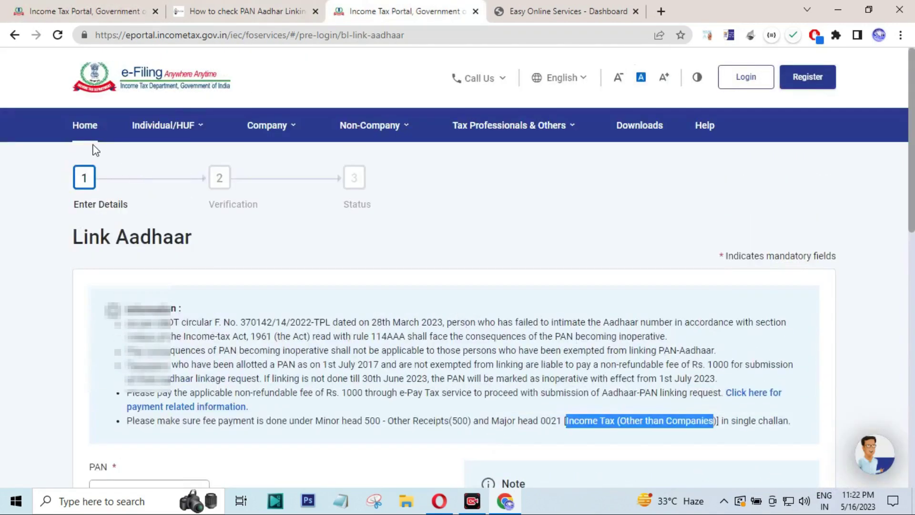
left_click(87, 127)
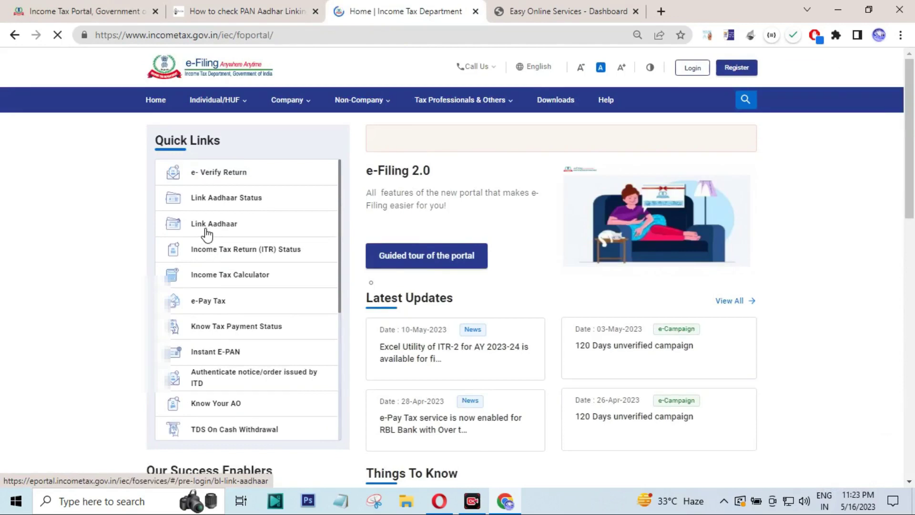
left_click(206, 231)
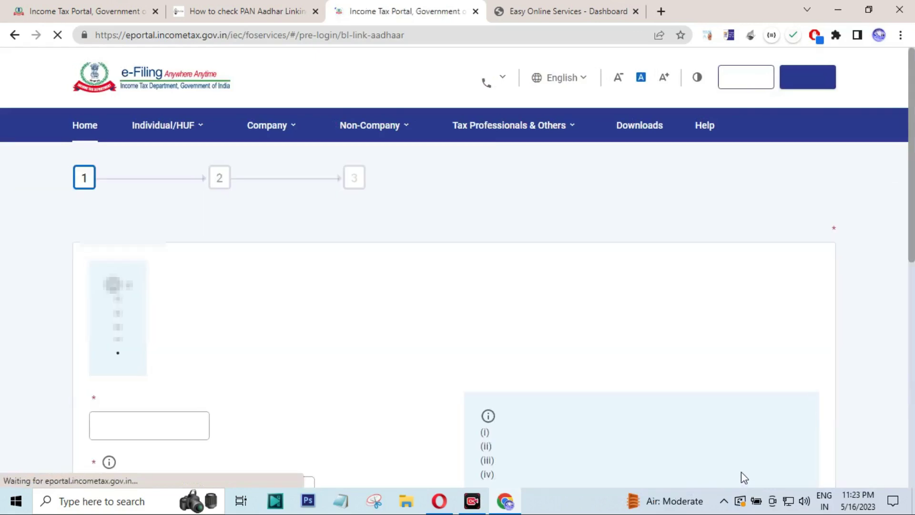
Fill in the Aadhaar number alongside the PAN on the Link Aadhaar form and validate the details.
key("Tab")
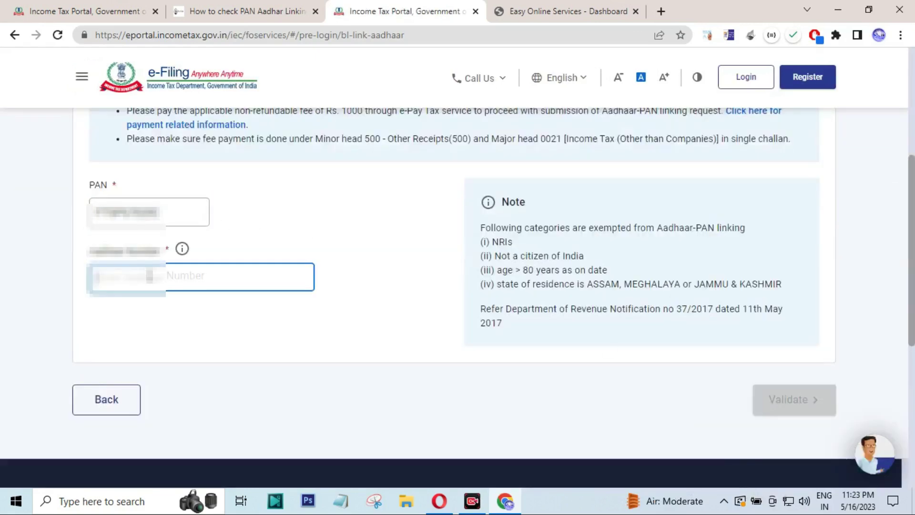
key("ctrl+v")
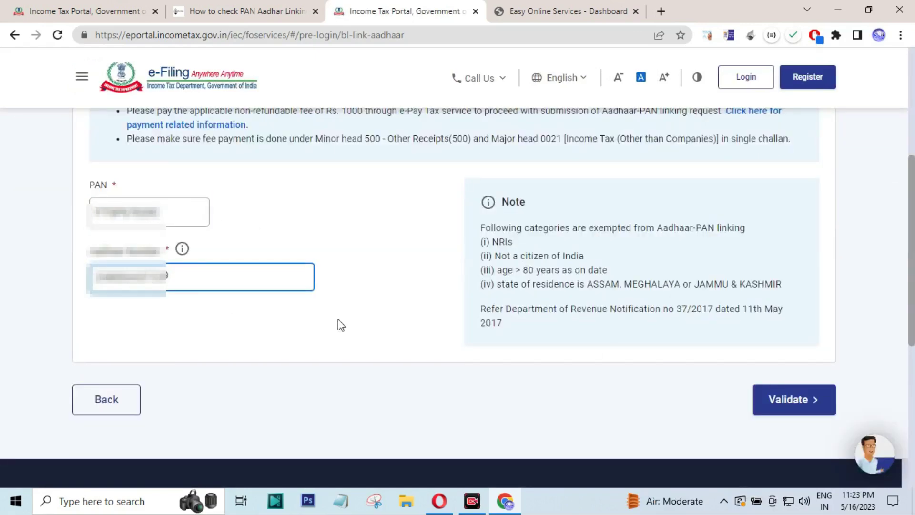
left_click(777, 403)
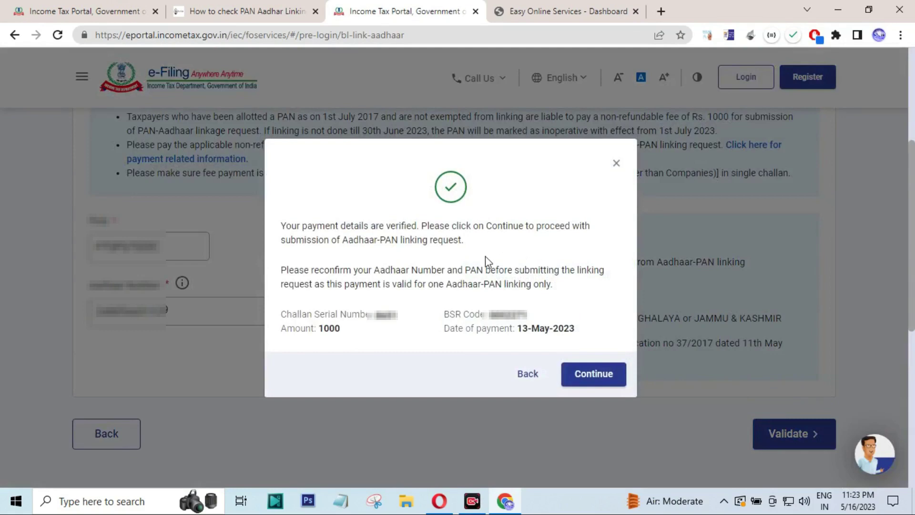
Review the challan number, amount and payment date, and continue to the Aadhaar-PAN linking request.
left_click_drag(296, 238, 393, 241)
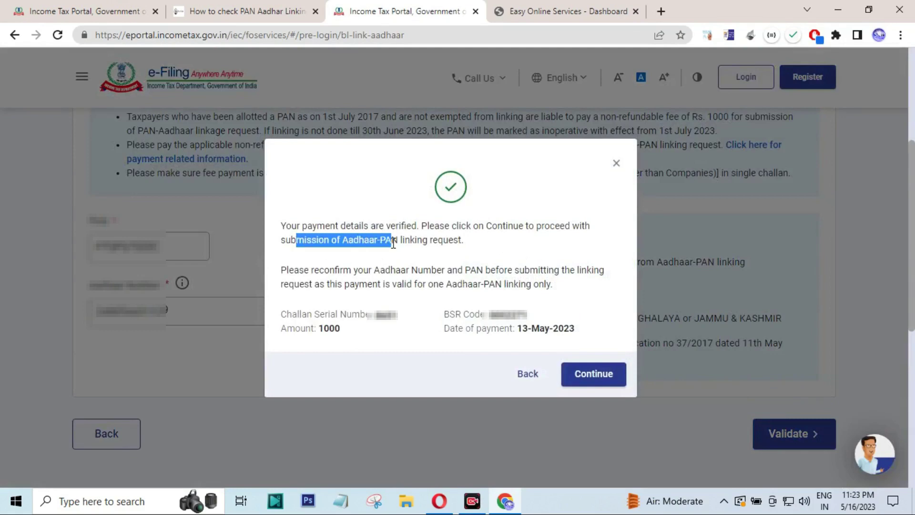
left_click(290, 318)
left_click_drag(290, 318, 596, 336)
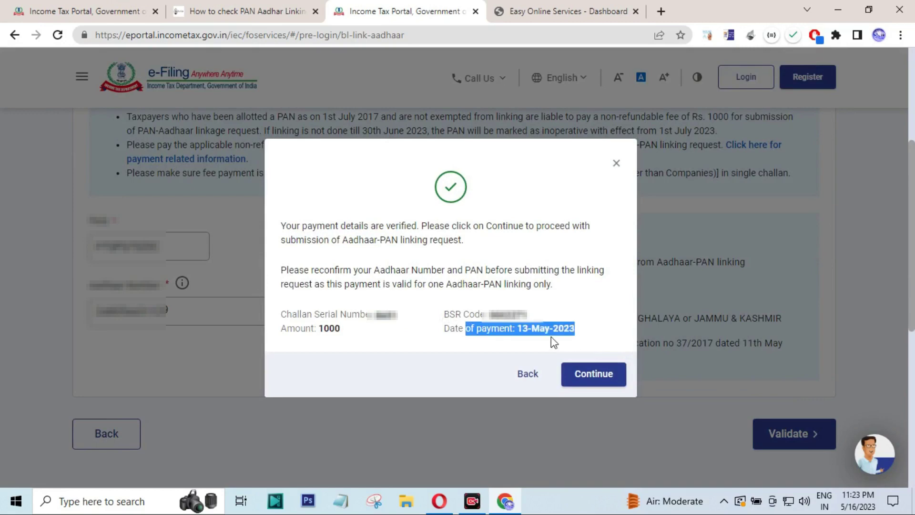
left_click_drag(295, 327, 305, 313)
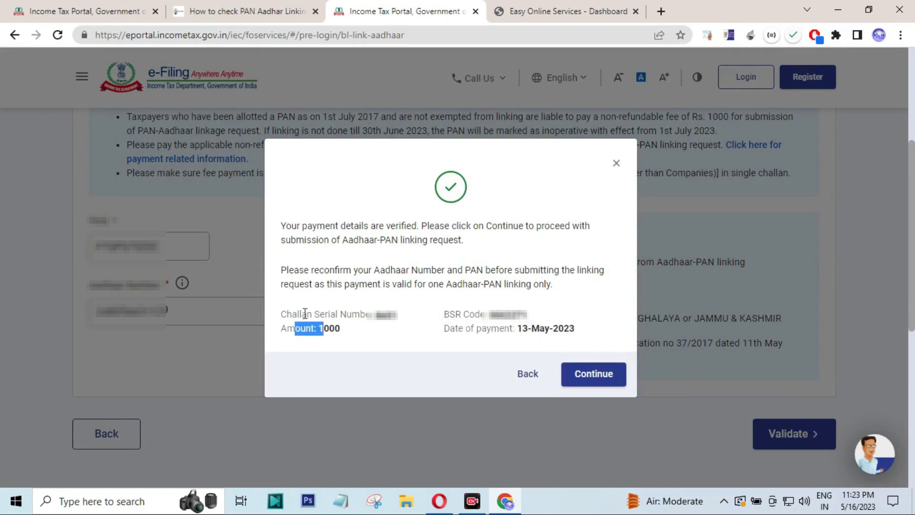
left_click(601, 371)
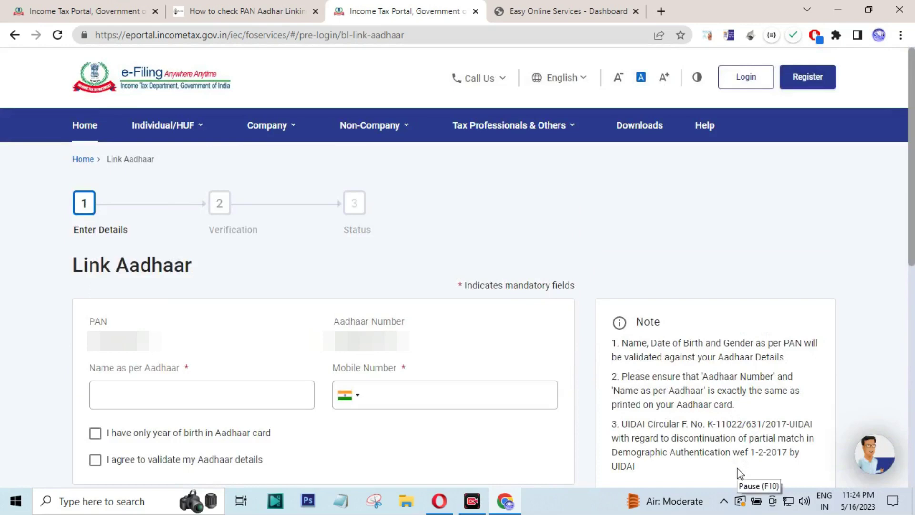
Examine the Link Aadhaar form's name and mobile number fields and its year-of-birth and consent options.
scroll(260, 335, "down", 3)
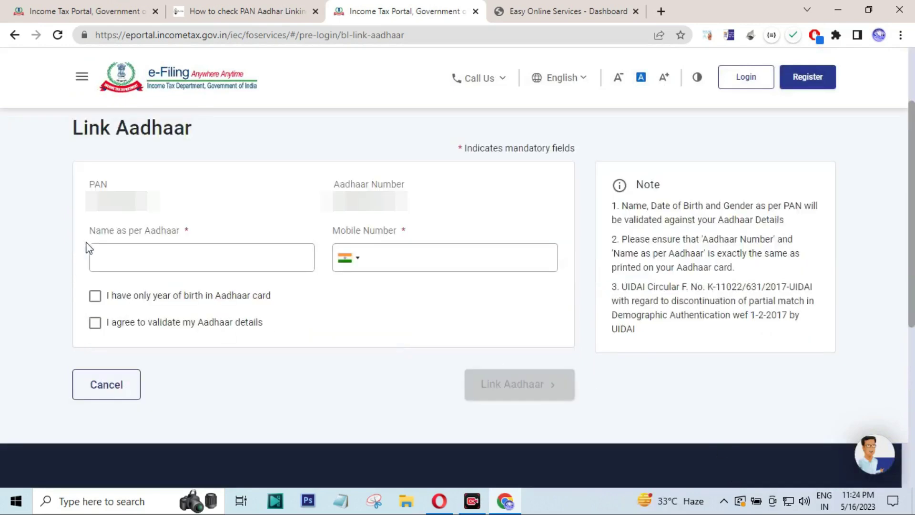
left_click_drag(92, 232, 179, 231)
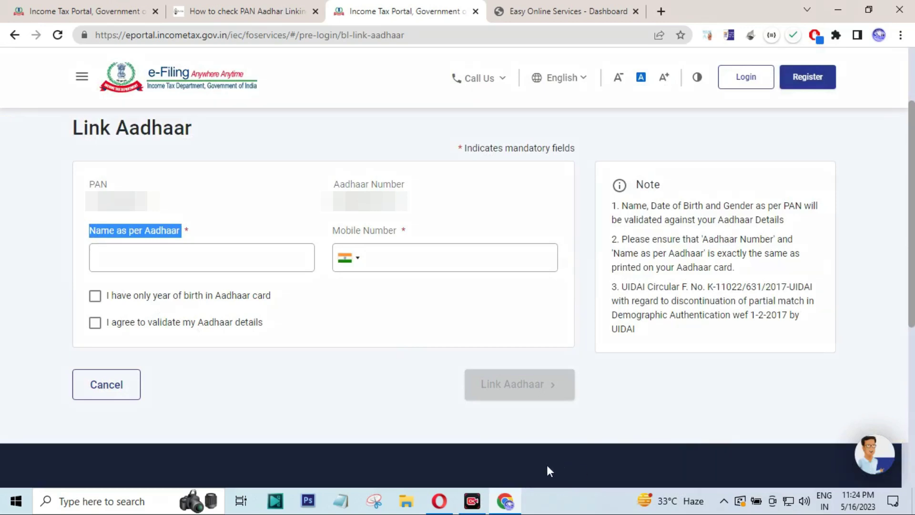
left_click_drag(89, 244, 239, 277)
left_click_drag(370, 250, 496, 271)
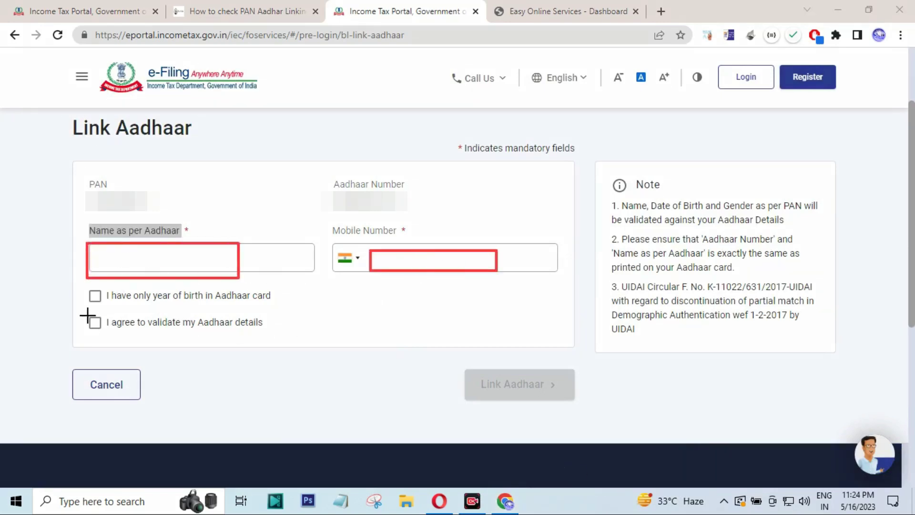
left_click_drag(85, 313, 286, 338)
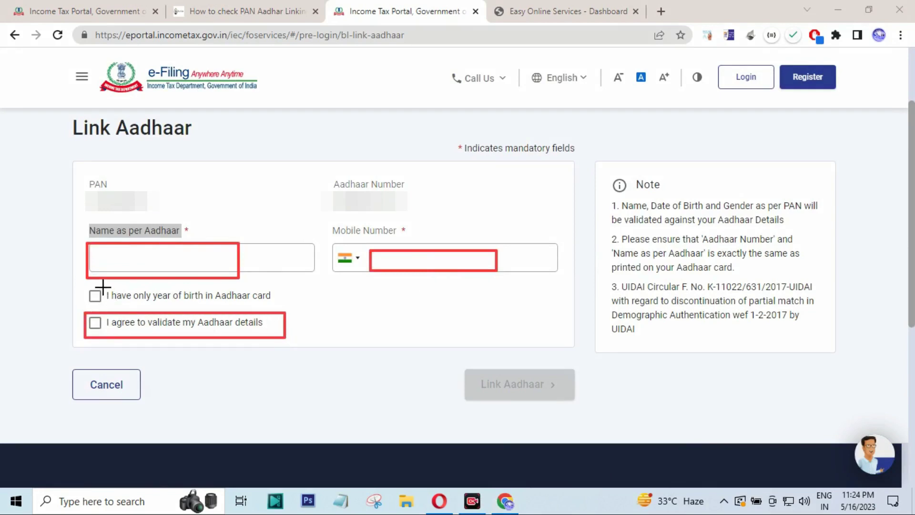
mouse_move(103, 288)
left_mouse_down()
mouse_move(110, 302)
mouse_move(287, 307)
left_mouse_up()
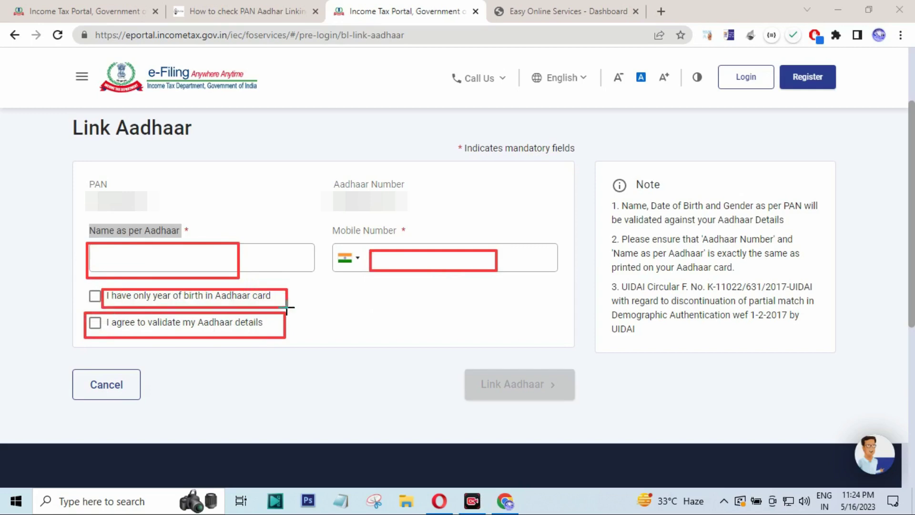
left_click_drag(86, 290, 106, 301)
left_click_drag(86, 284, 112, 301)
key("Escape")
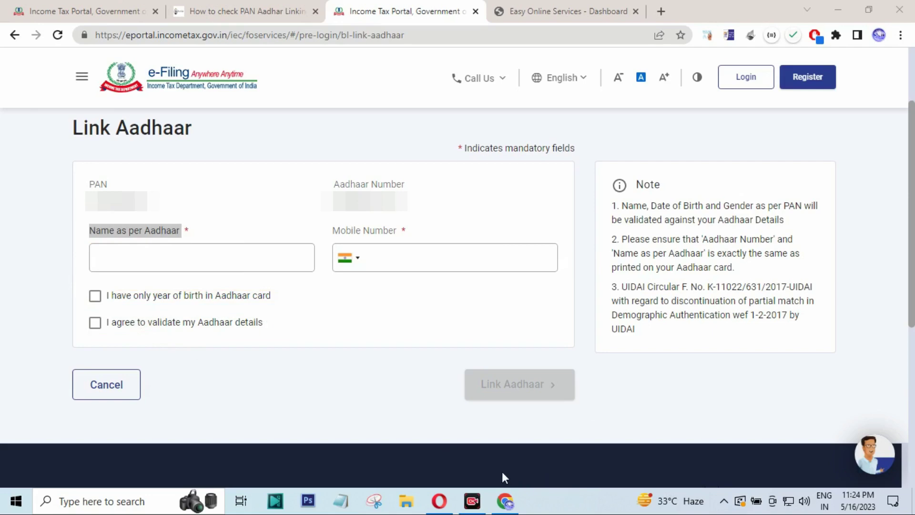
Agree to validate the Aadhaar details and review the required name and mobile number fields.
left_click(96, 324)
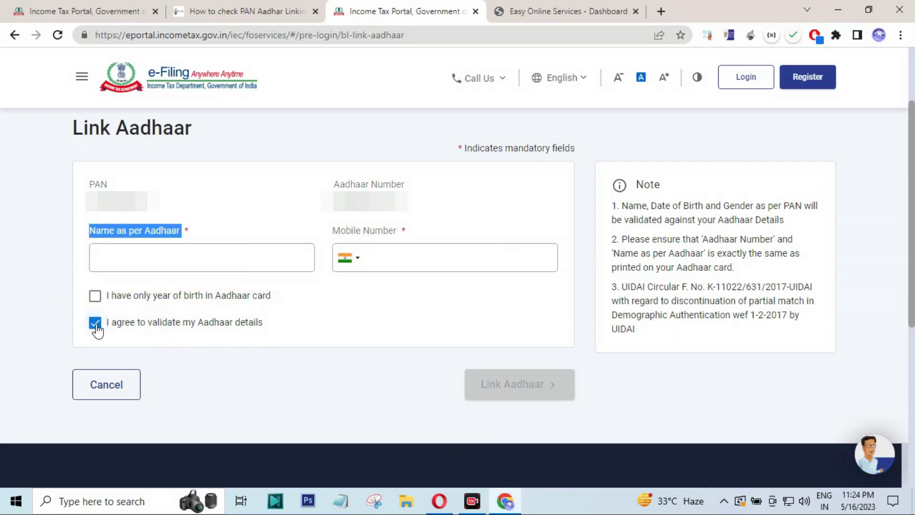
left_click_drag(87, 230, 218, 239)
double_click(123, 230)
mouse_move(123, 230)
left_mouse_down()
mouse_move(180, 230)
mouse_move(123, 228)
left_mouse_up()
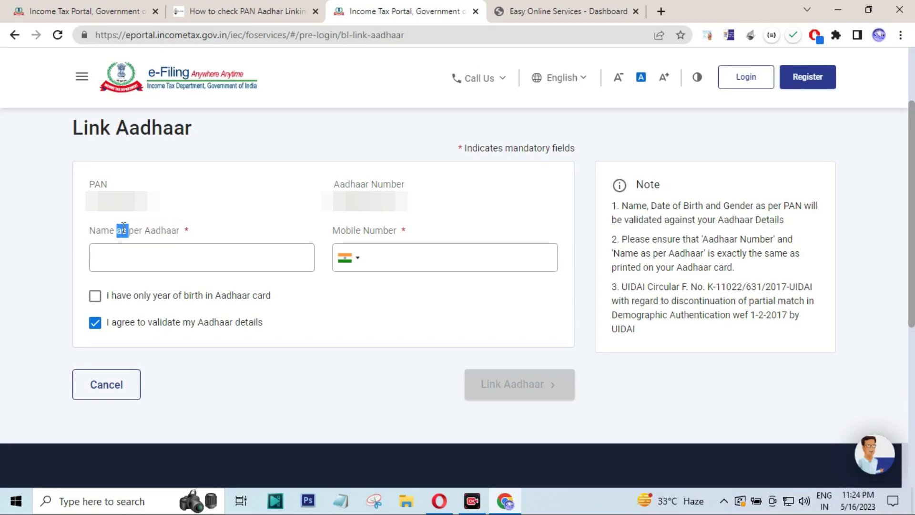
left_click(123, 229)
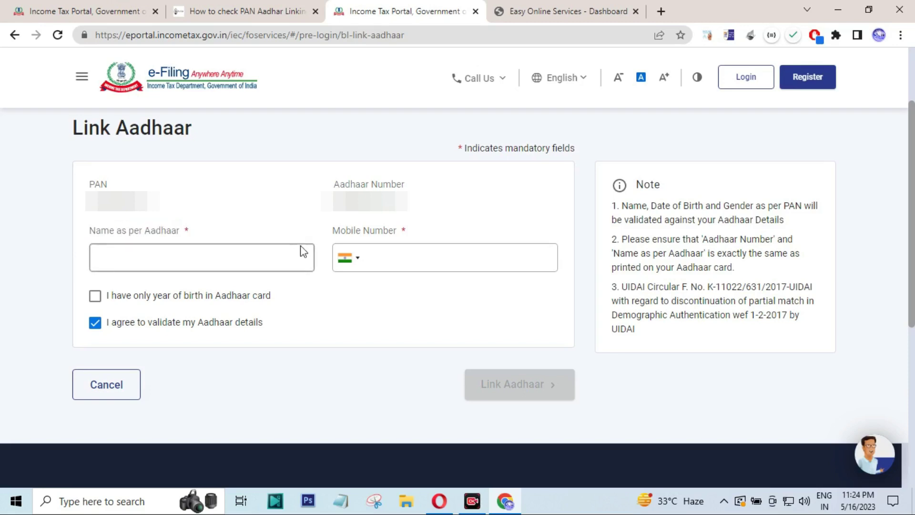
left_click_drag(351, 230, 399, 231)
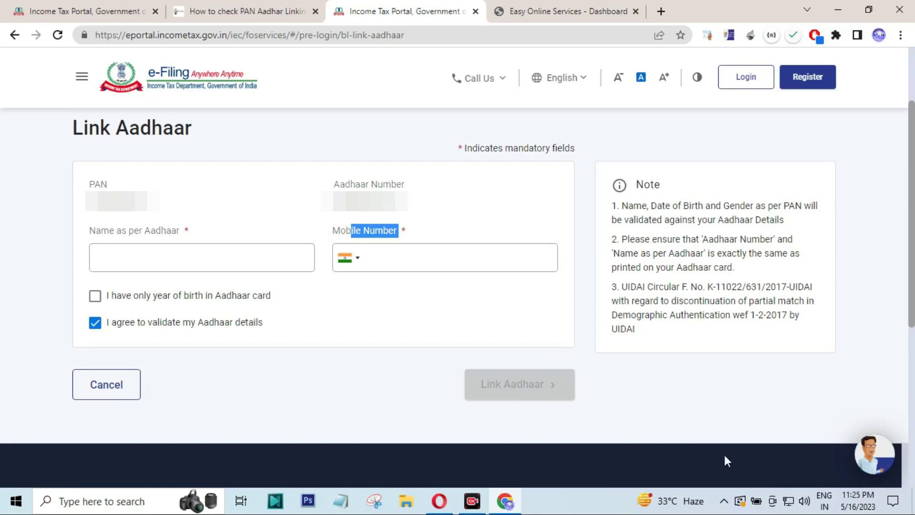
left_click(736, 467)
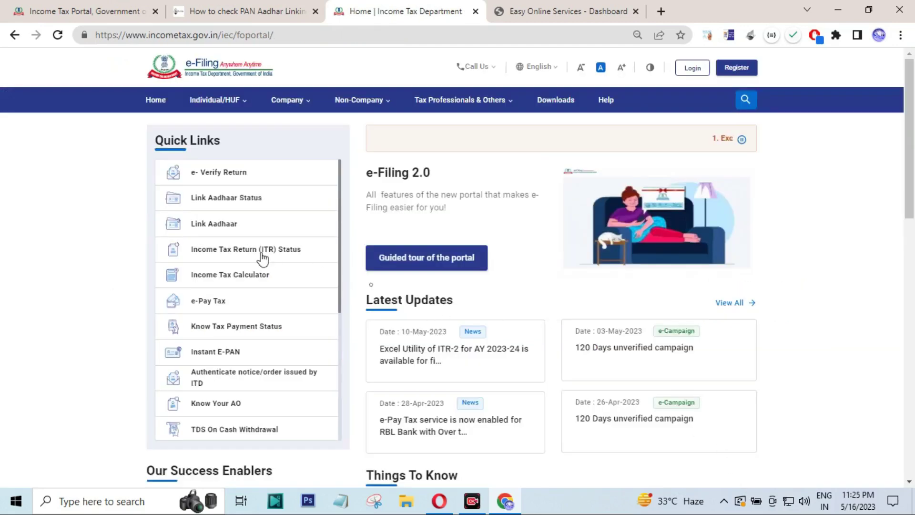
Open the Link Aadhaar Status form, reloading it if needed, and view the linking status for the PAN and Aadhaar number.
left_click(209, 199)
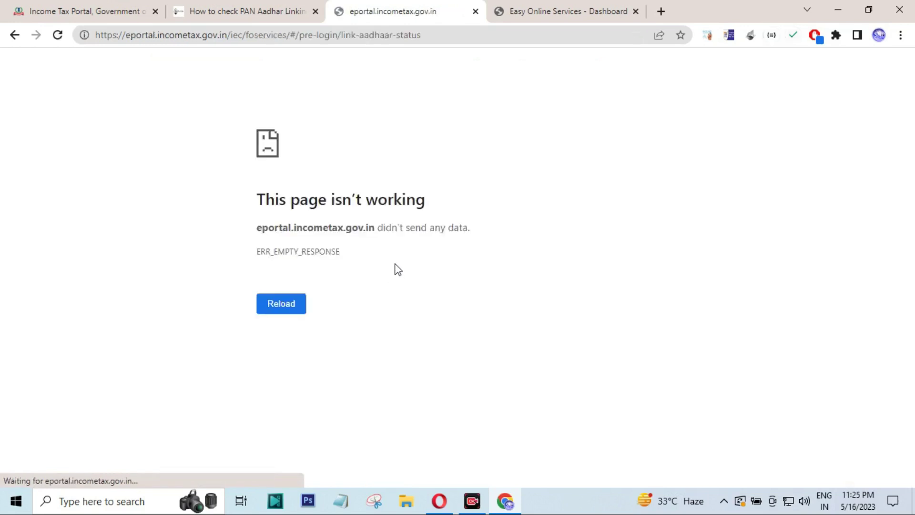
key("F5")
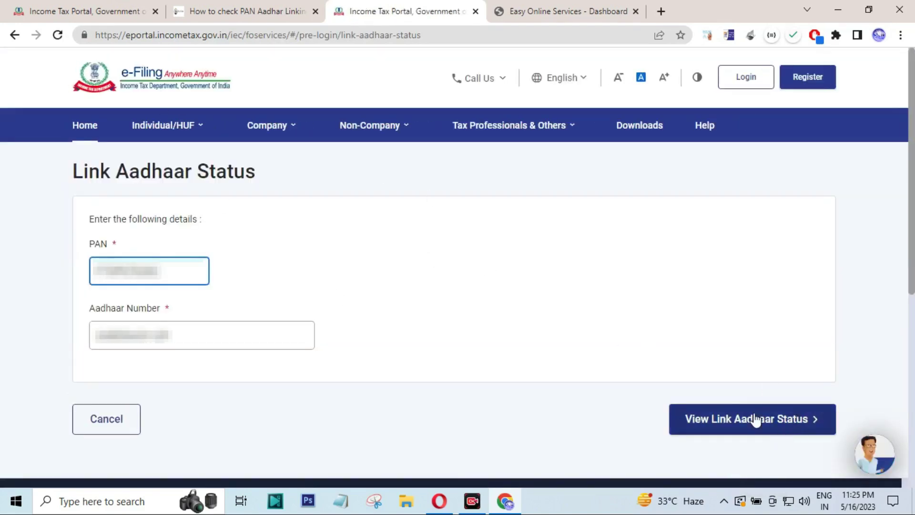
left_click(755, 419)
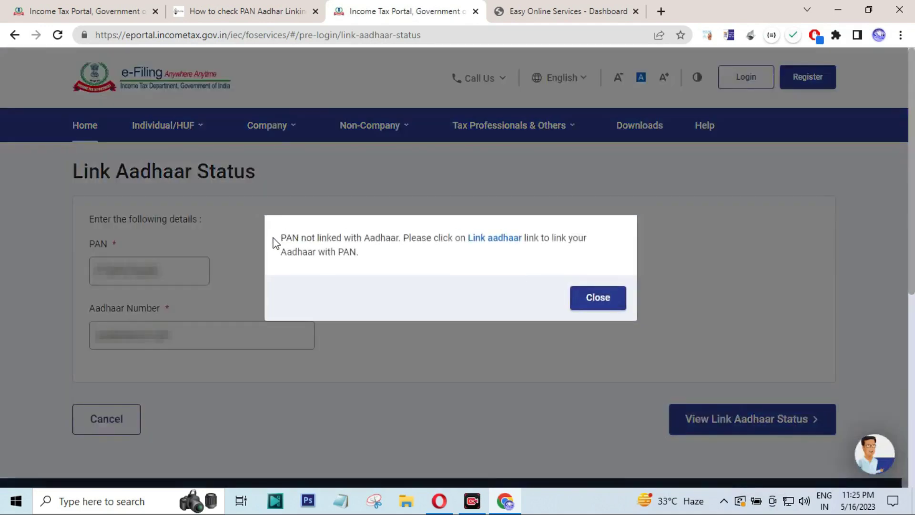
Read the PAN-Aadhaar linking status message, close it and return to the portal's home page.
left_click_drag(274, 243, 403, 240)
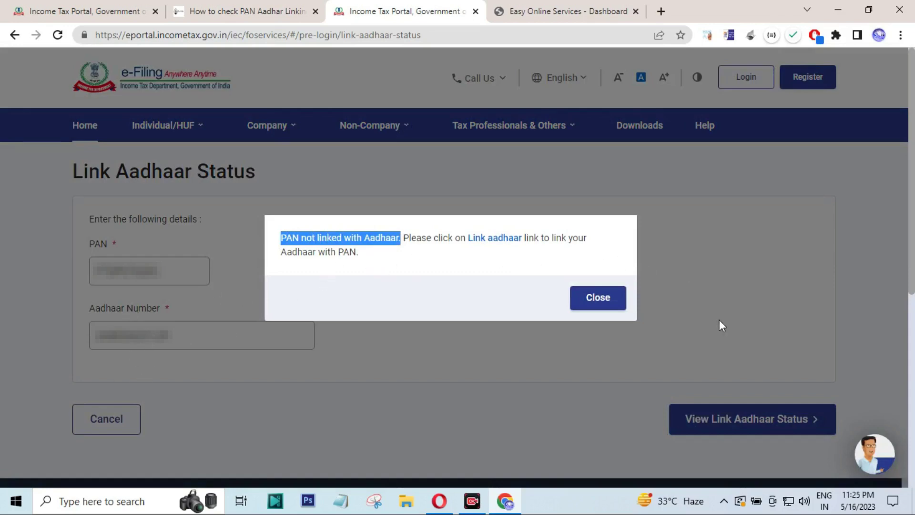
left_click(602, 301)
left_click(84, 125)
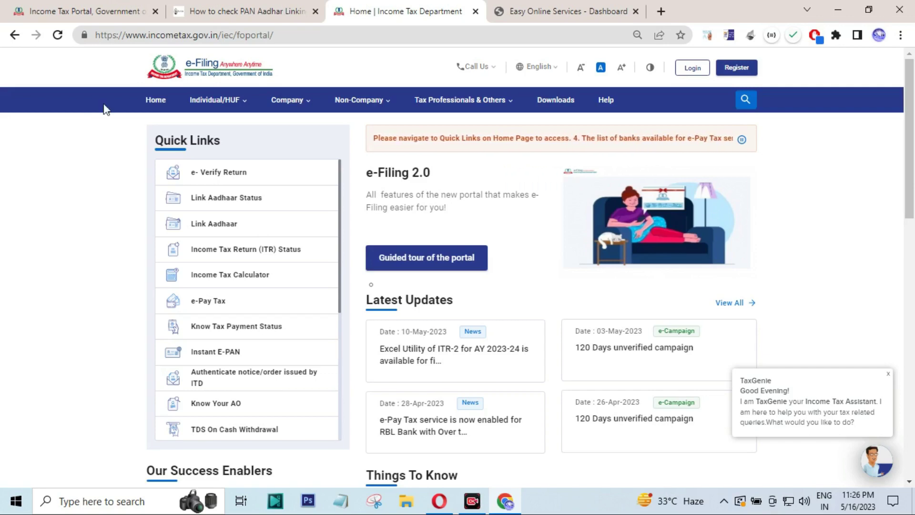
Switch to the VLE Club article on checking PAN Aadhar linking payment status and read its introduction and Step 1.
left_click(230, 1)
scroll(286, 142, "up", 5)
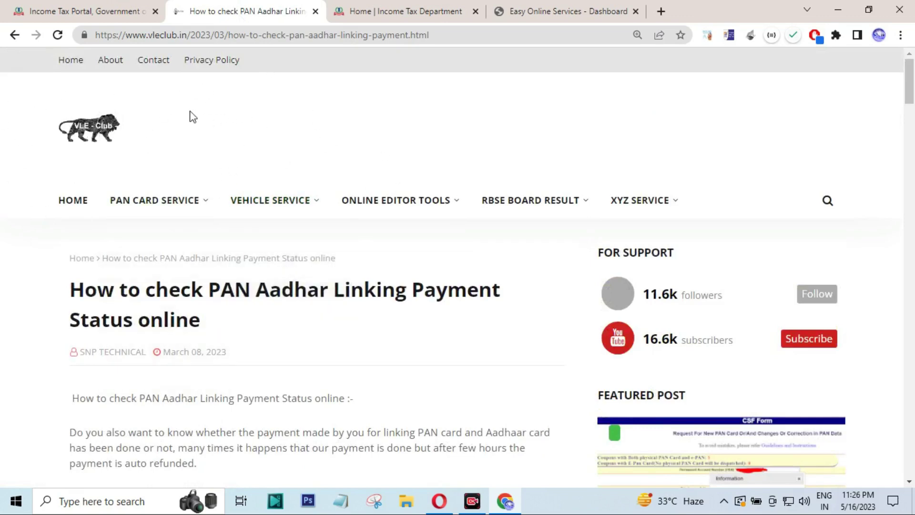
scroll(199, 138, "down", 7)
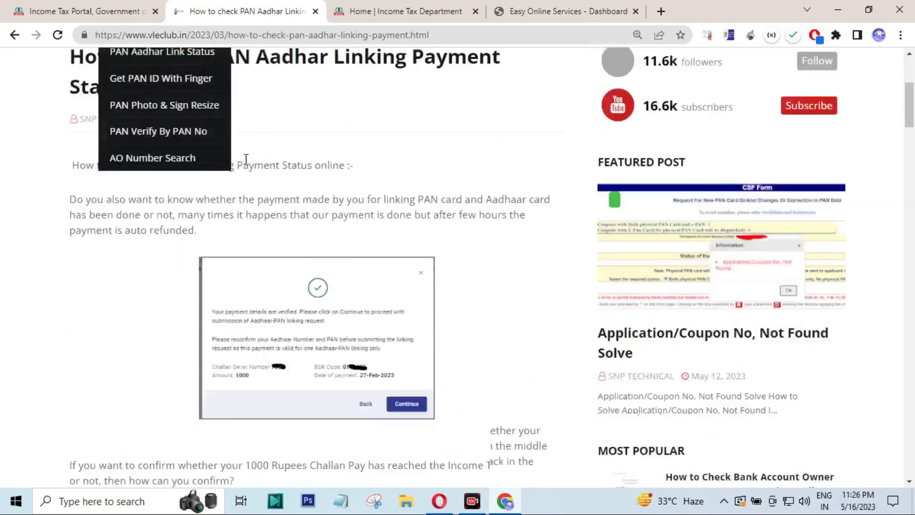
scroll(360, 201, "down", 5)
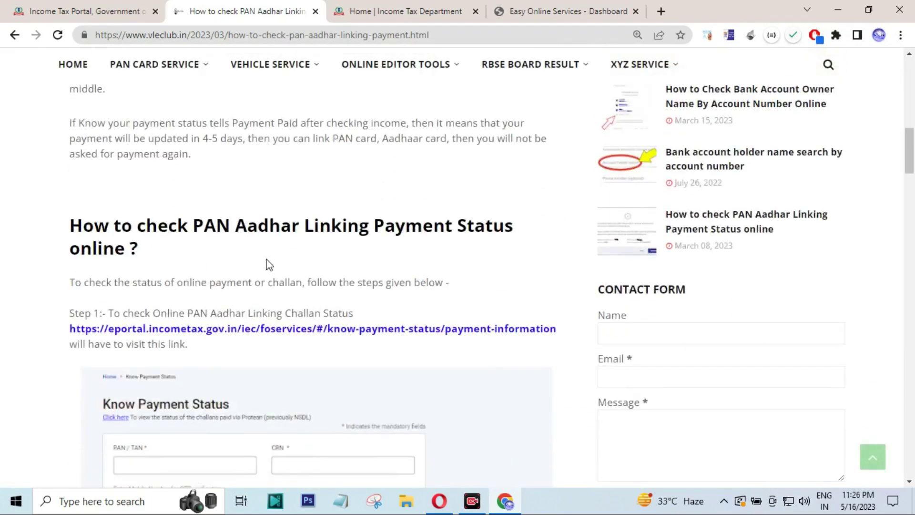
left_click_drag(193, 225, 123, 278)
scroll(247, 238, "down", 3)
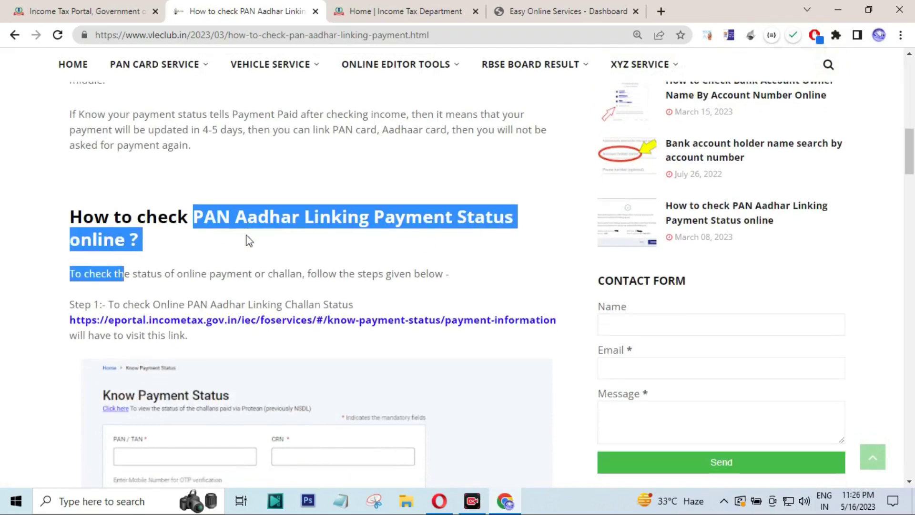
scroll(355, 205, "down", 3)
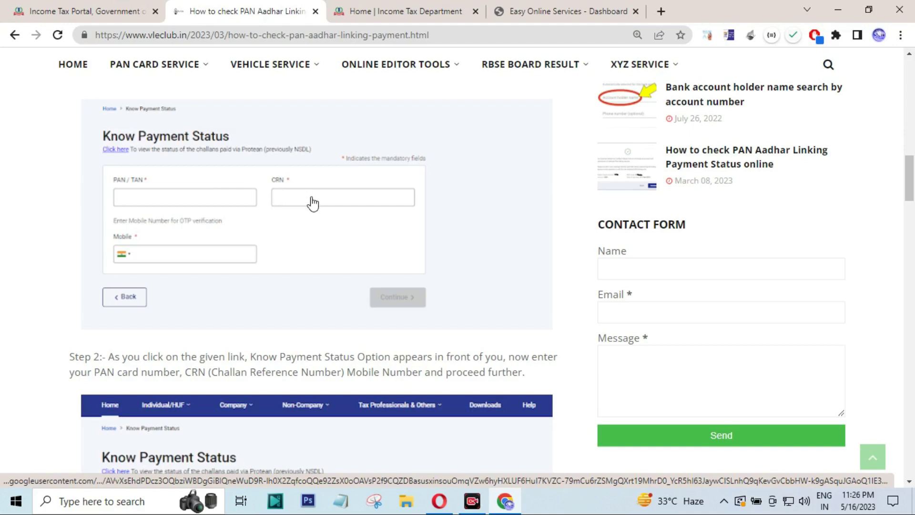
Read Steps 2 to 6 of the article, covering the required payment details, OTP verification and payment status.
scroll(291, 202, "down", 1)
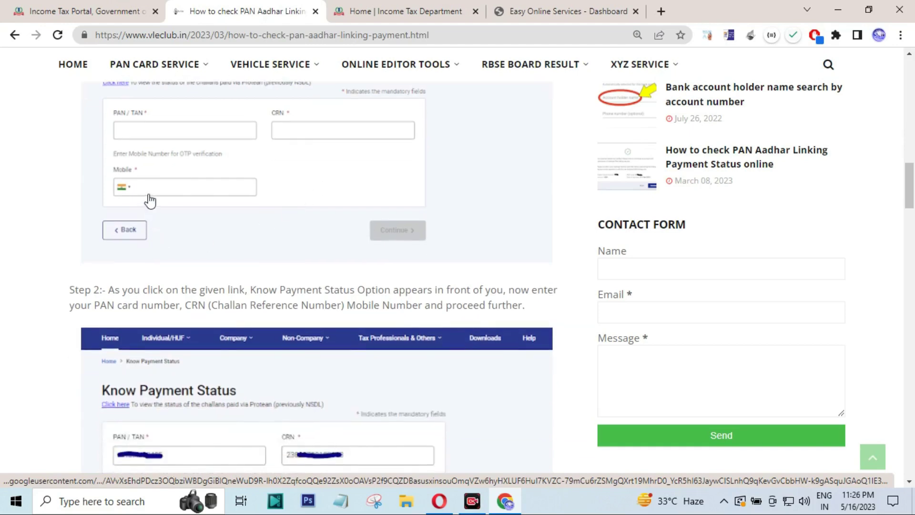
scroll(401, 243, "down", 4)
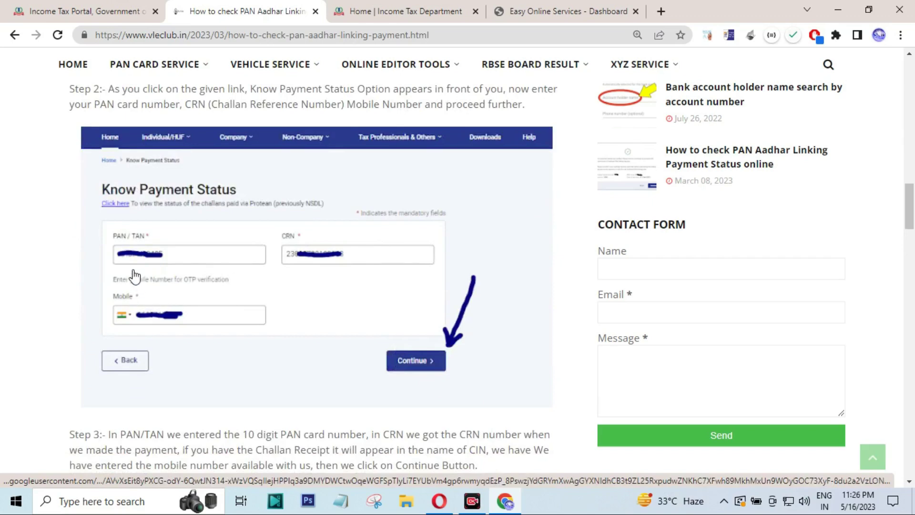
scroll(329, 364, "down", 5)
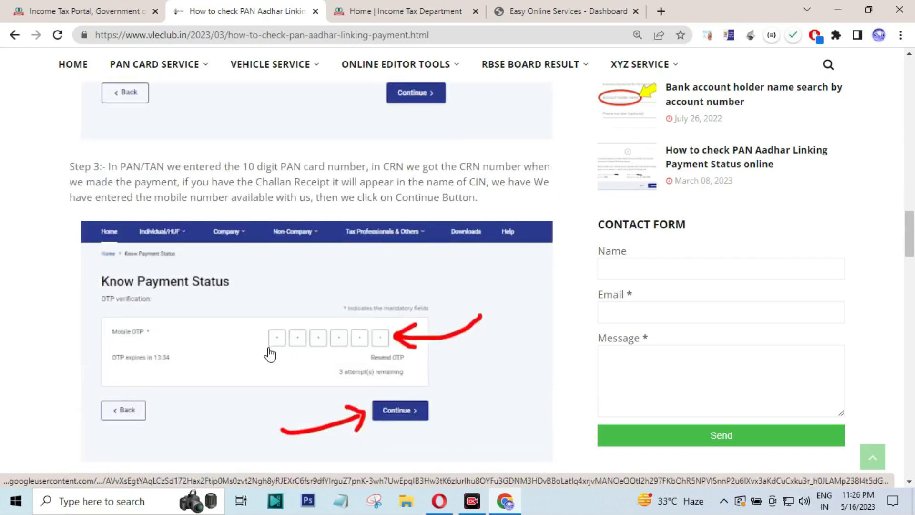
scroll(390, 362, "down", 7)
scroll(409, 353, "down", 3)
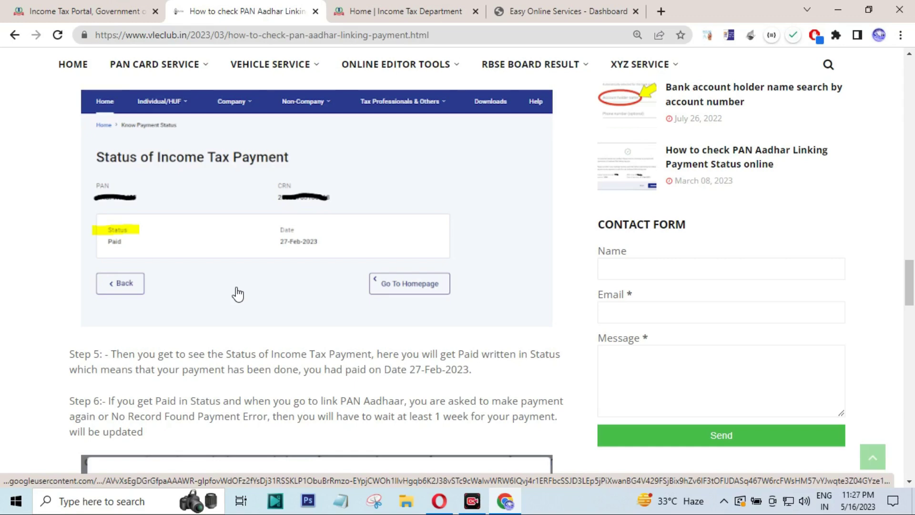
scroll(238, 293, "down", 5)
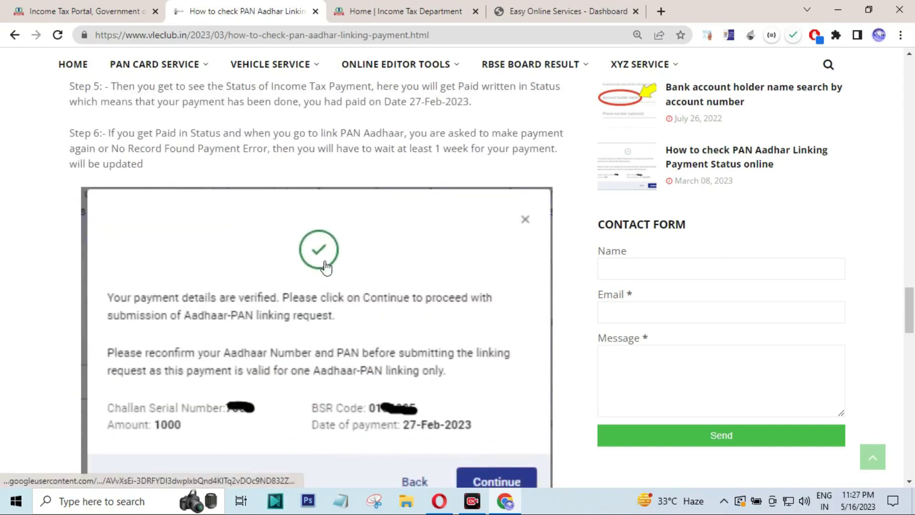
scroll(326, 268, "down", 1)
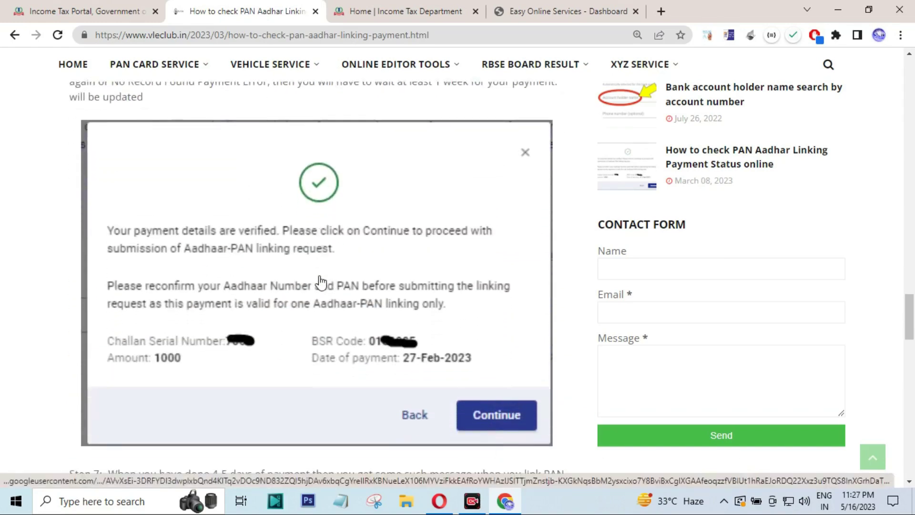
Open the Know Payment Status form from the article's Step 1 link to inspect its CRN field, and return to the portal's home page.
scroll(320, 282, "up", 20)
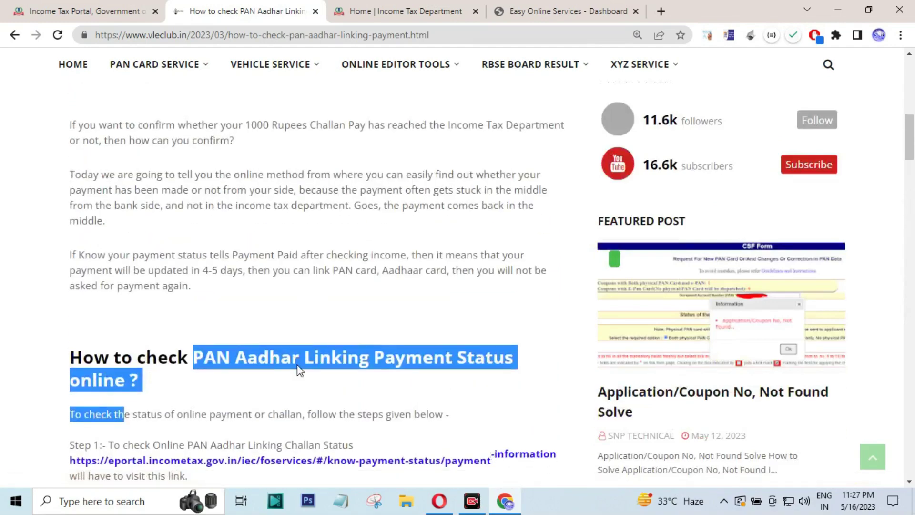
scroll(299, 370, "down", 1)
left_click(327, 397)
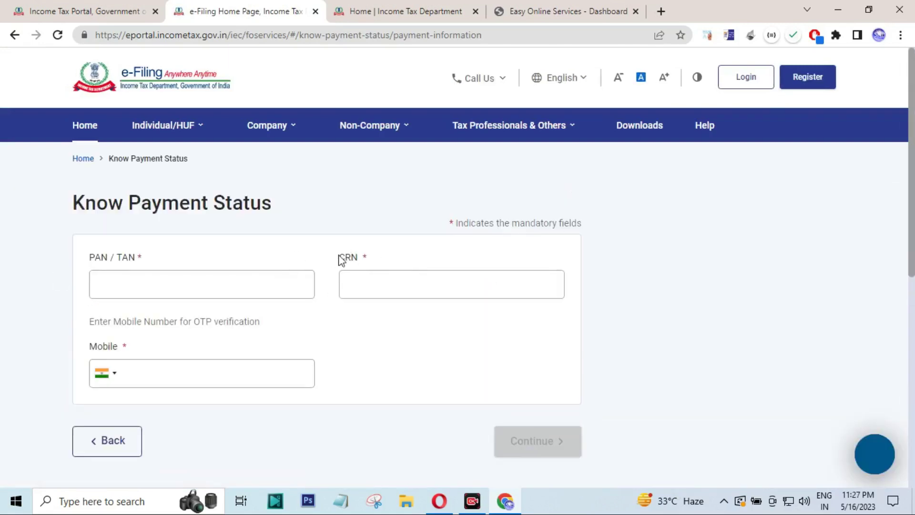
triple_click(341, 259)
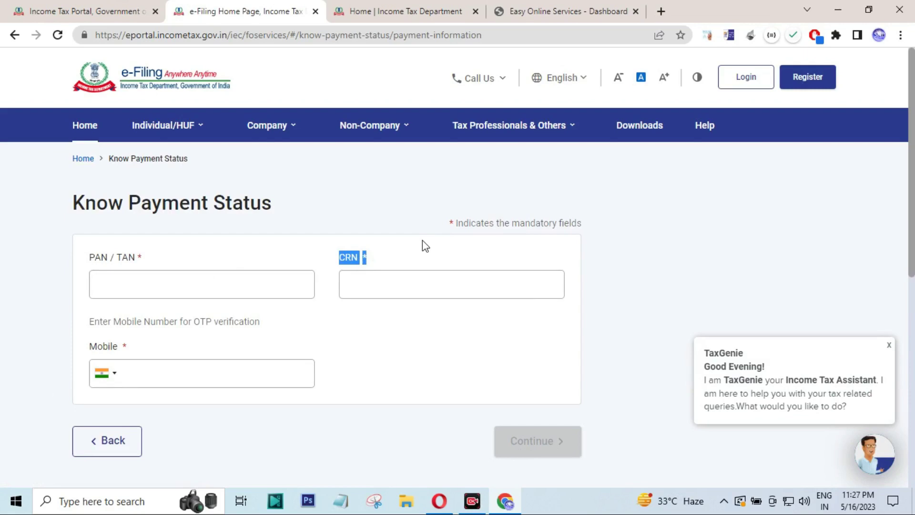
left_click(85, 135)
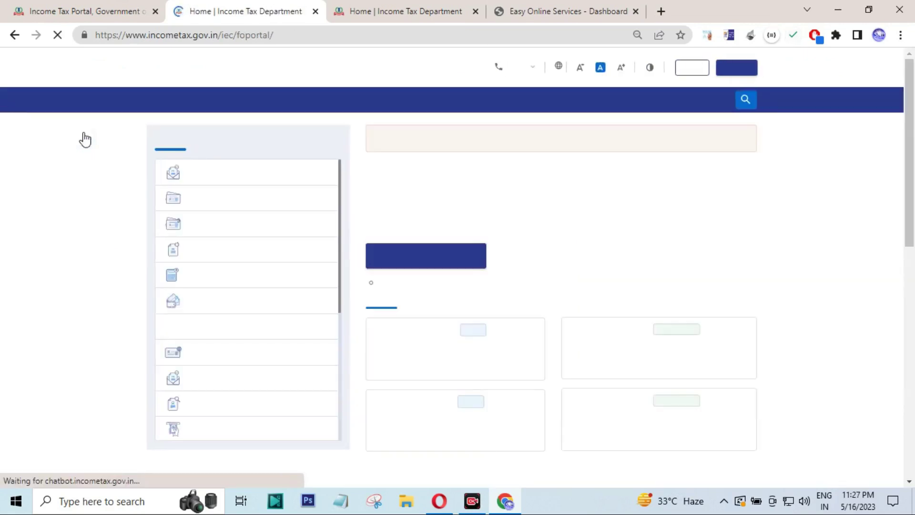